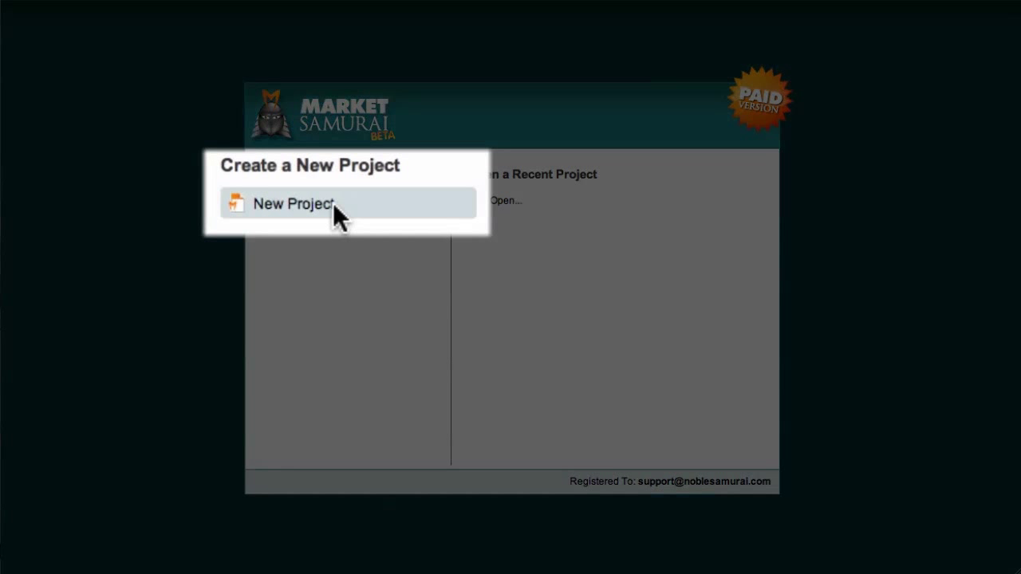
- Create a new project with "dog training" as its keyword and title, keeping the default language, region and adult content settings
click(333, 202)
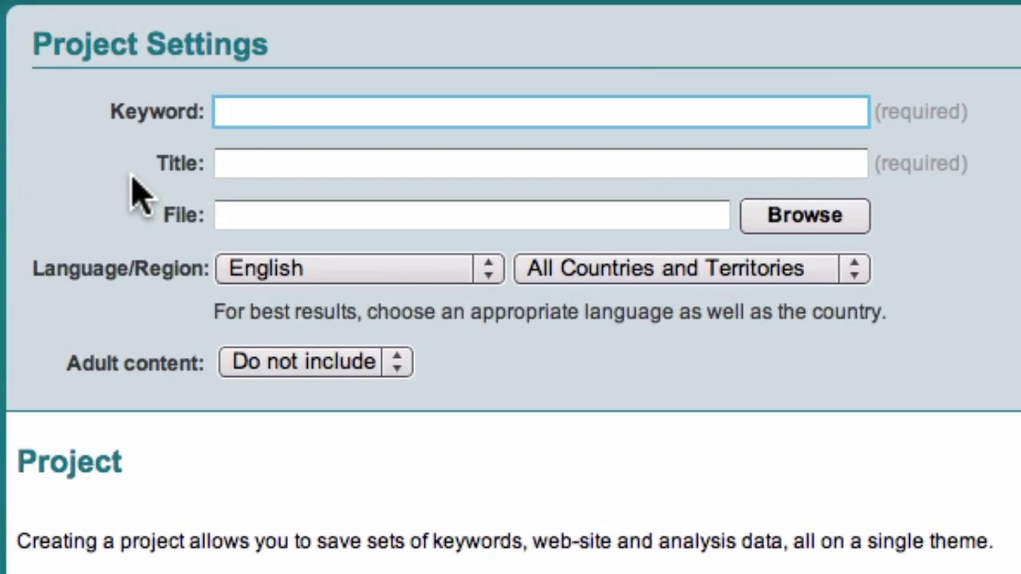
text(dog training)
key(Tab)
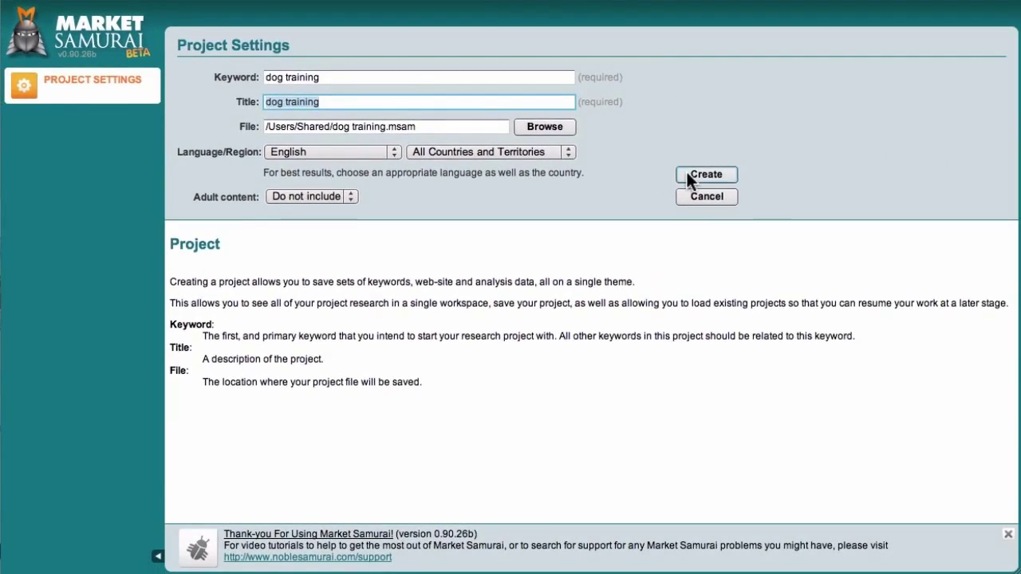
click(685, 175)
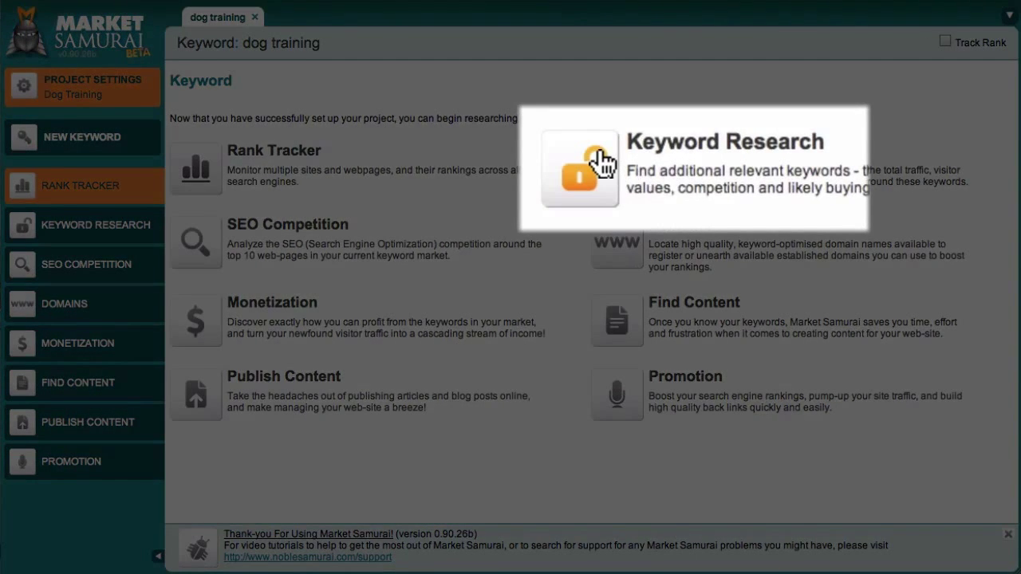
- Open Keyword Research for the project and generate related keywords for "dog training"
click(630, 165)
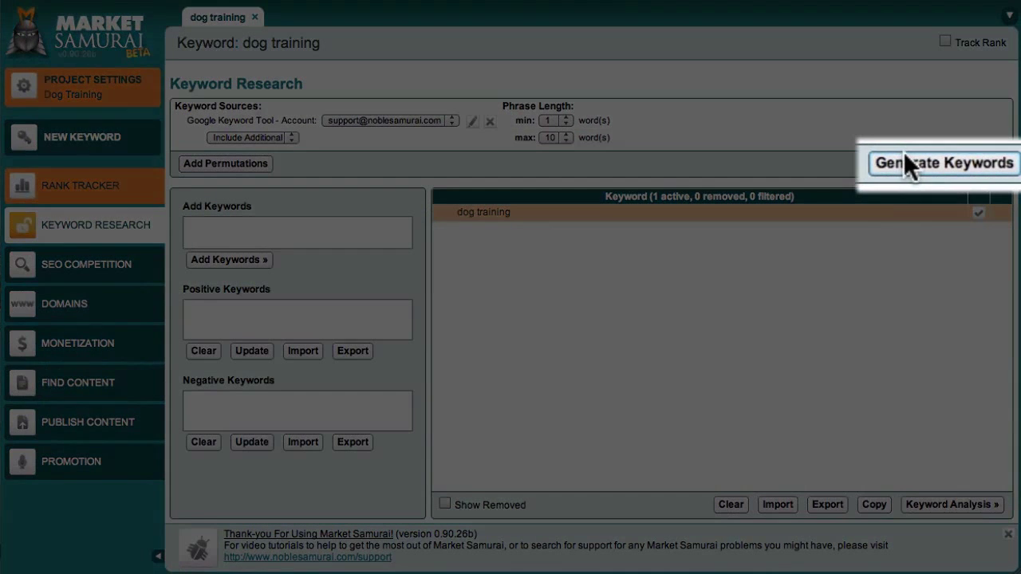
click(909, 164)
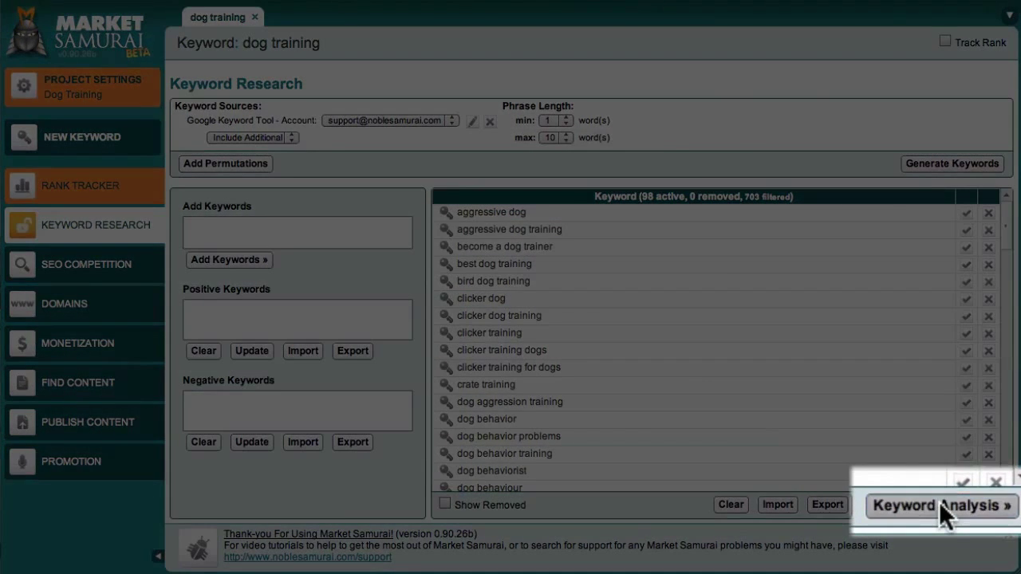
- Set the keyword analysis filter to No Filters and return to keyword generation
click(939, 502)
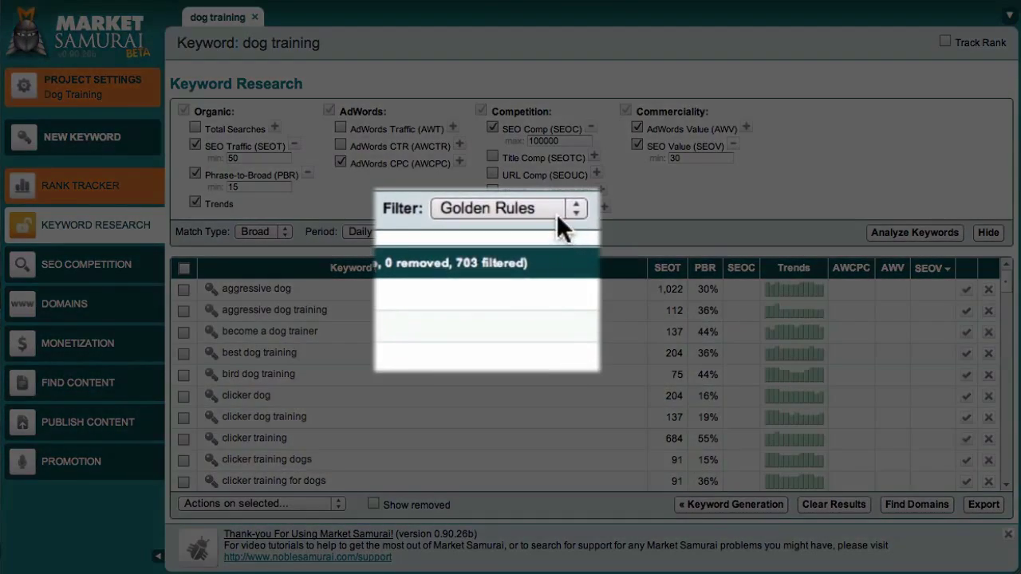
click(558, 213)
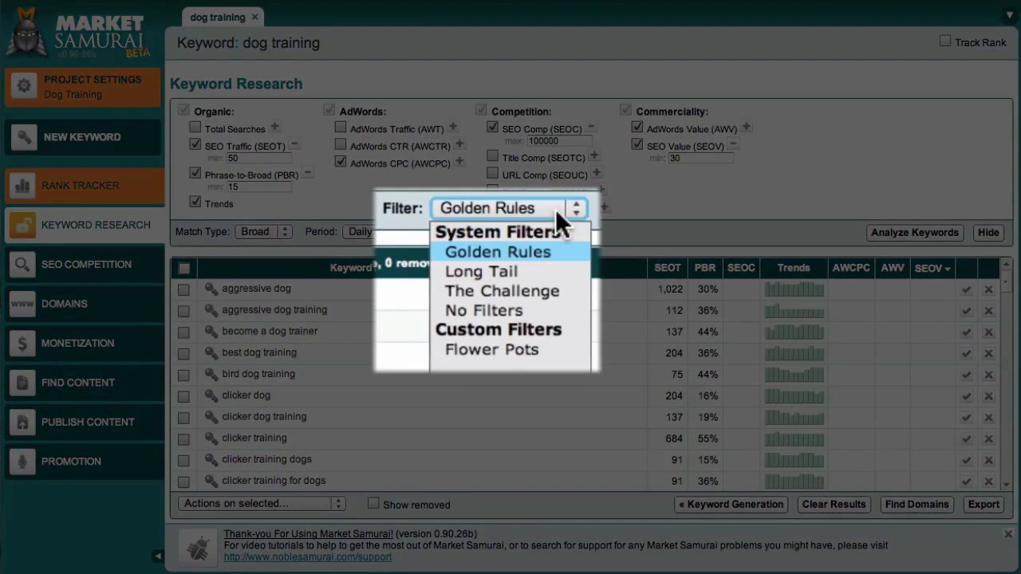
click(535, 310)
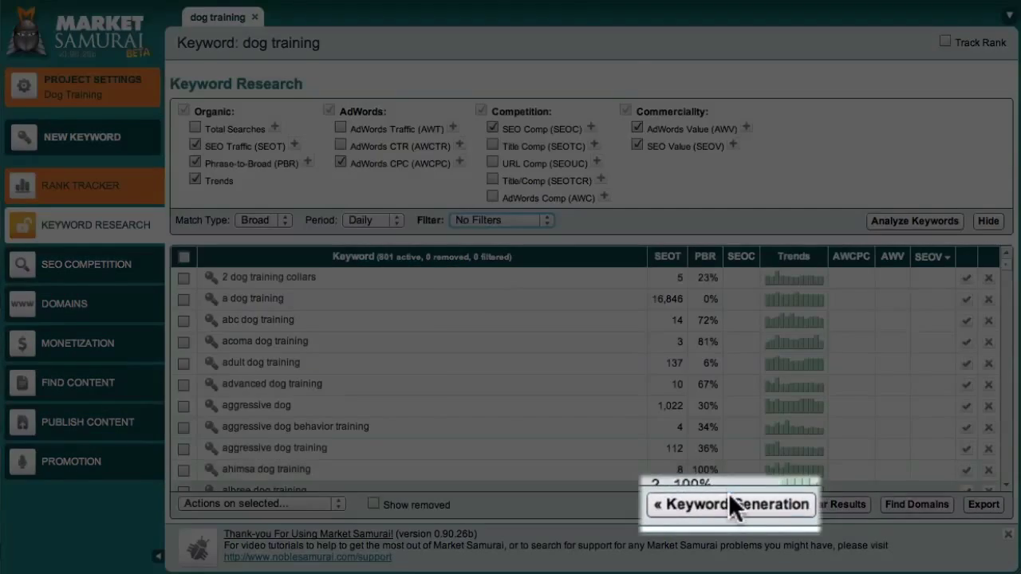
click(730, 499)
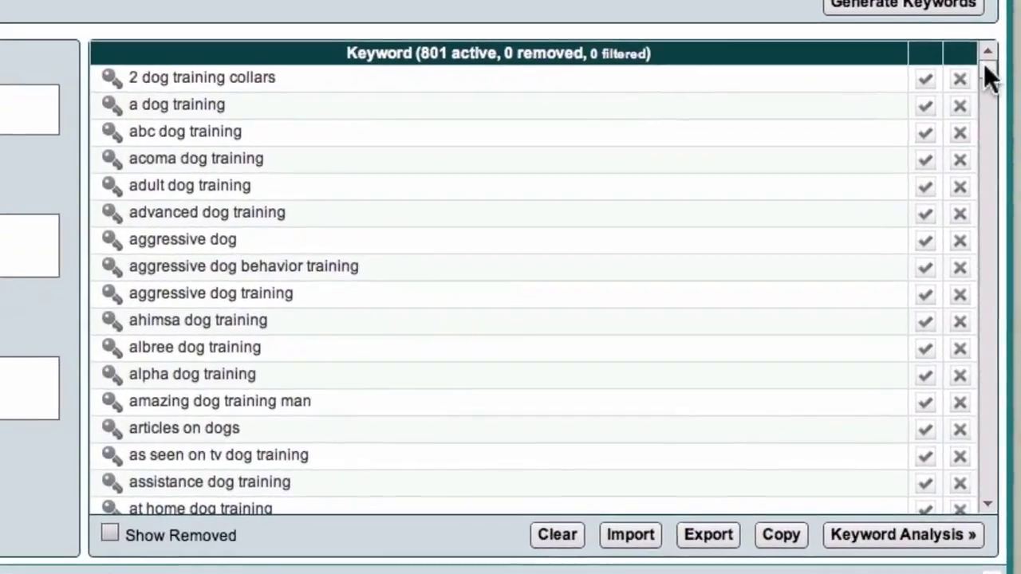
- Remove the exact phrase "crate training" from the generated keyword list
scroll(989, 77, down, 9)
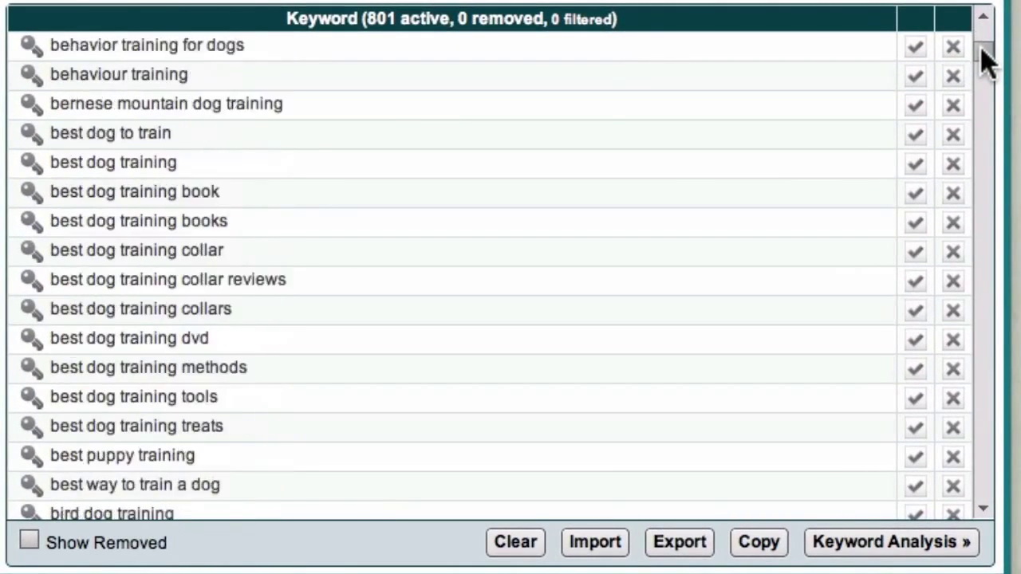
drag(982, 48, 982, 64)
scroll(987, 80, down, 4)
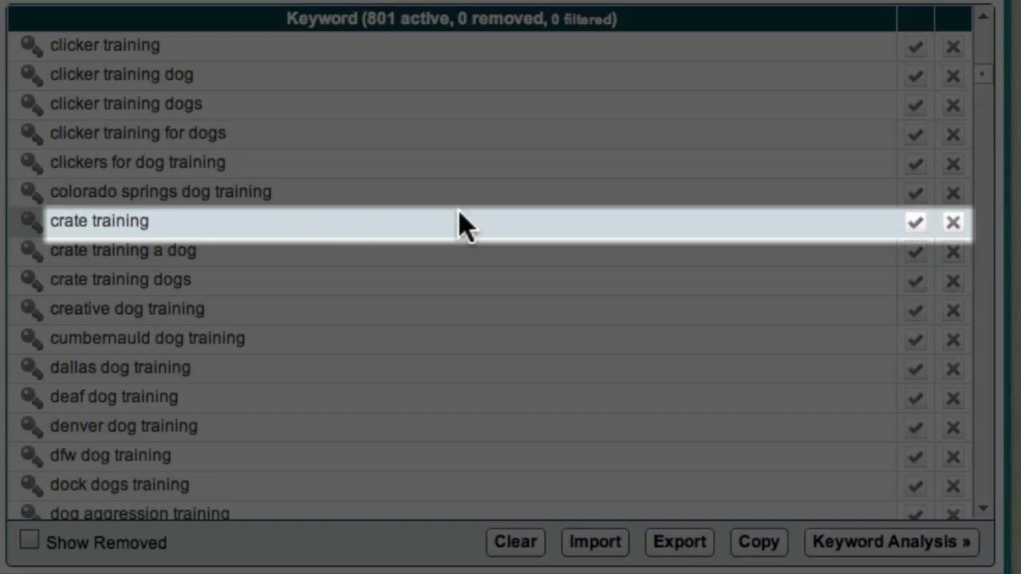
click(952, 224)
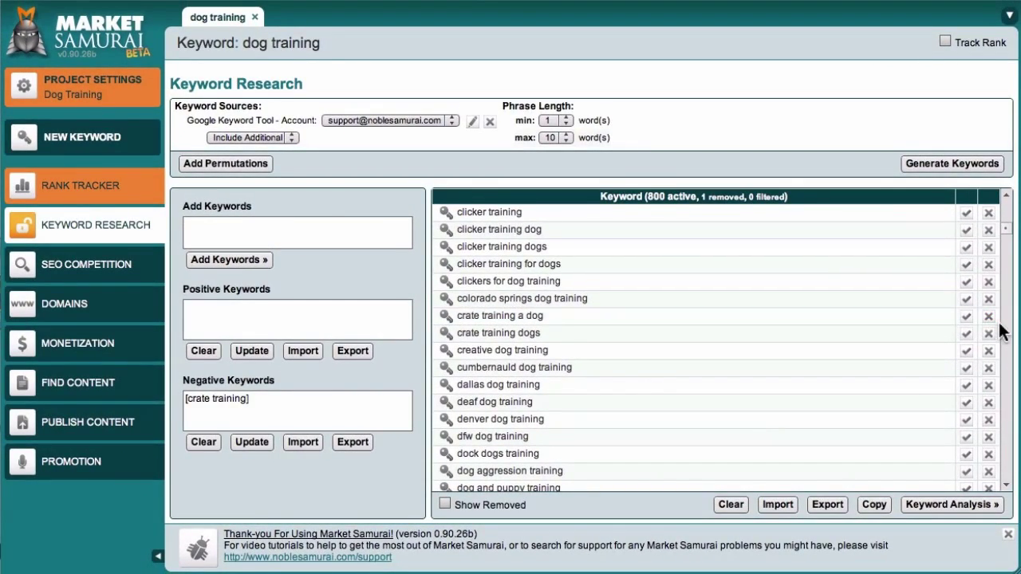
- Exclude all keywords containing "collar" and "collars" by rejecting those words within the dog collar training phrases
scroll(1001, 333, down, 1)
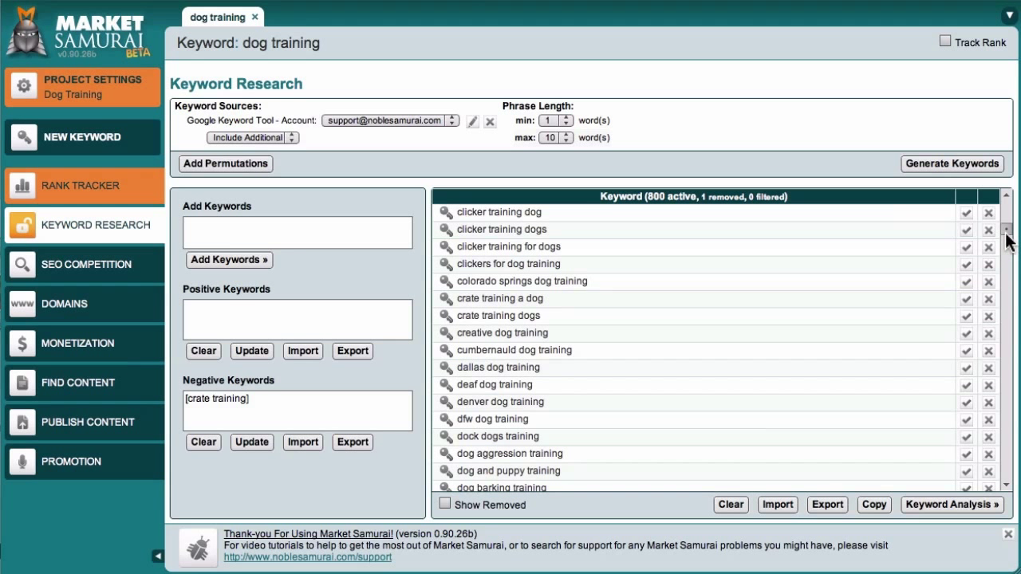
scroll(1006, 239, down, 4)
scroll(1007, 244, down, 12)
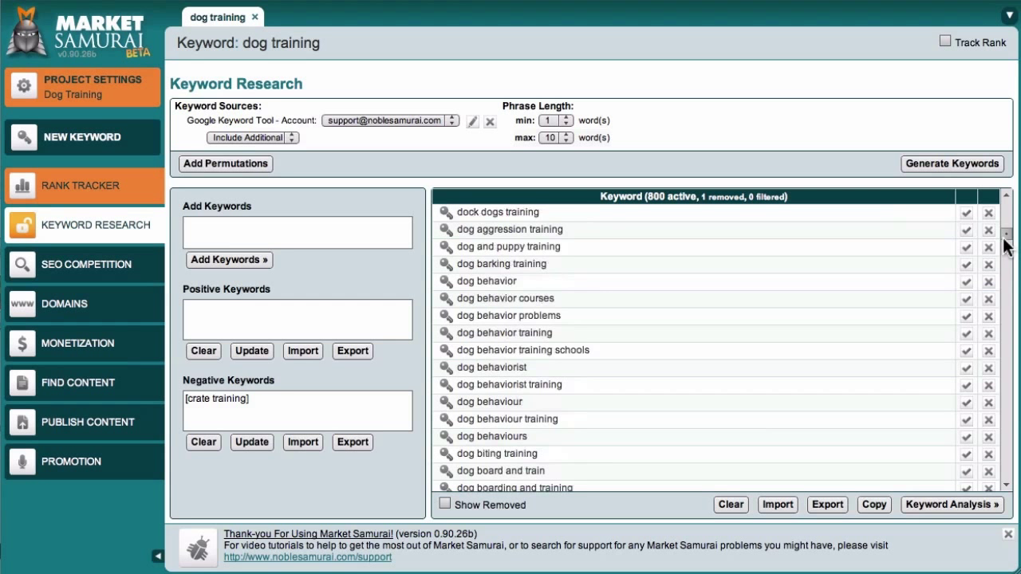
scroll(1006, 247, down, 7)
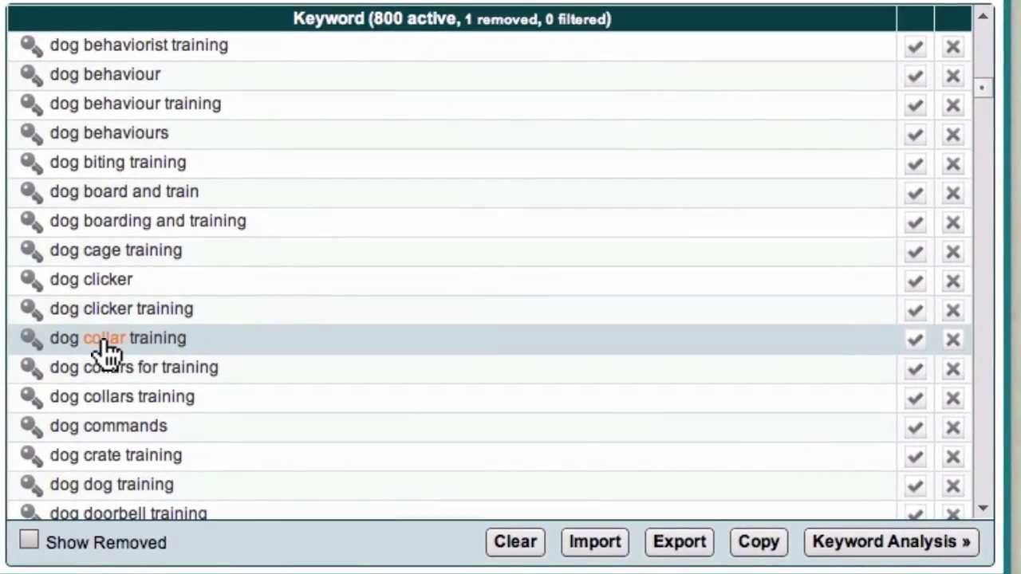
click(104, 349)
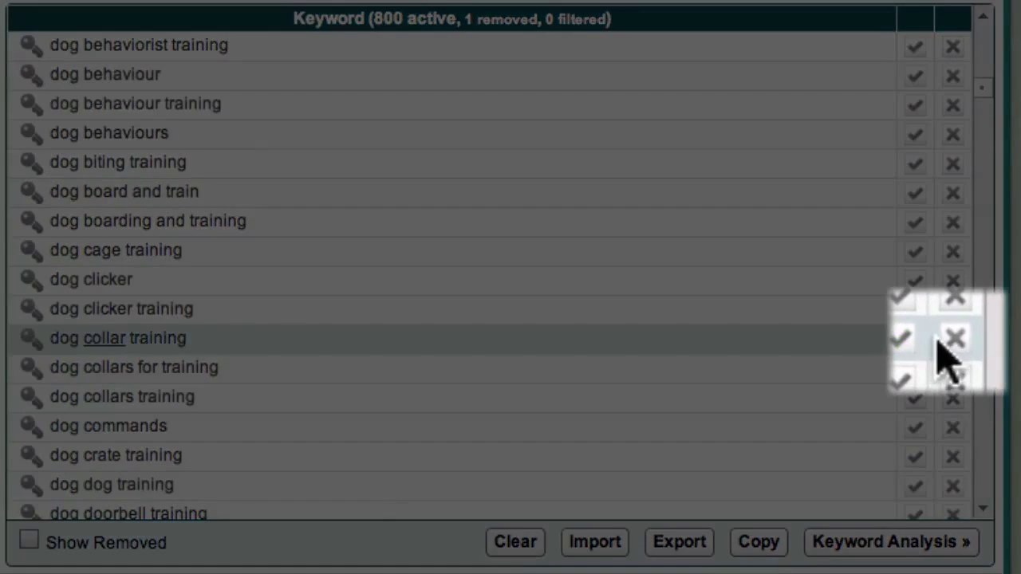
click(952, 340)
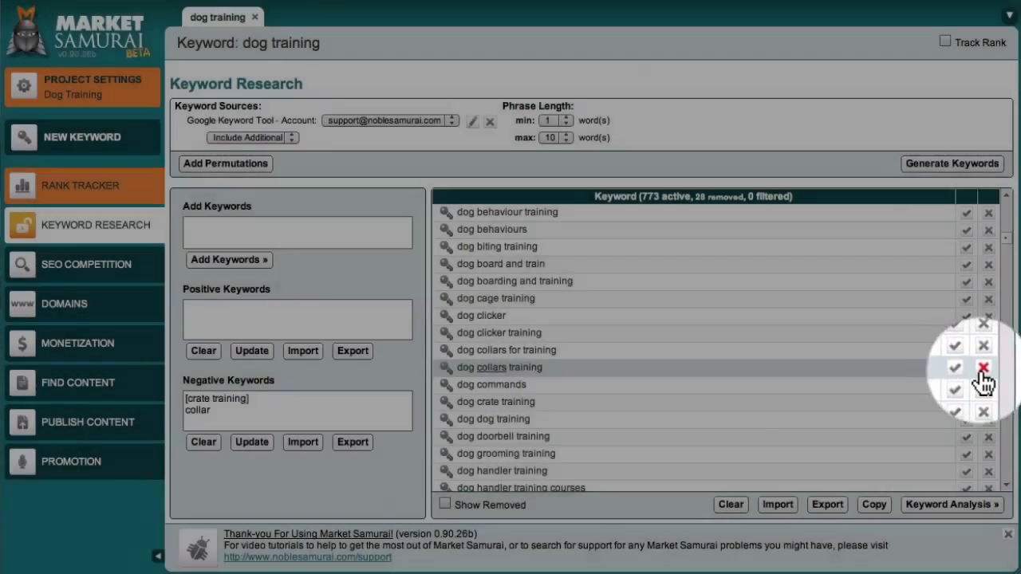
click(987, 369)
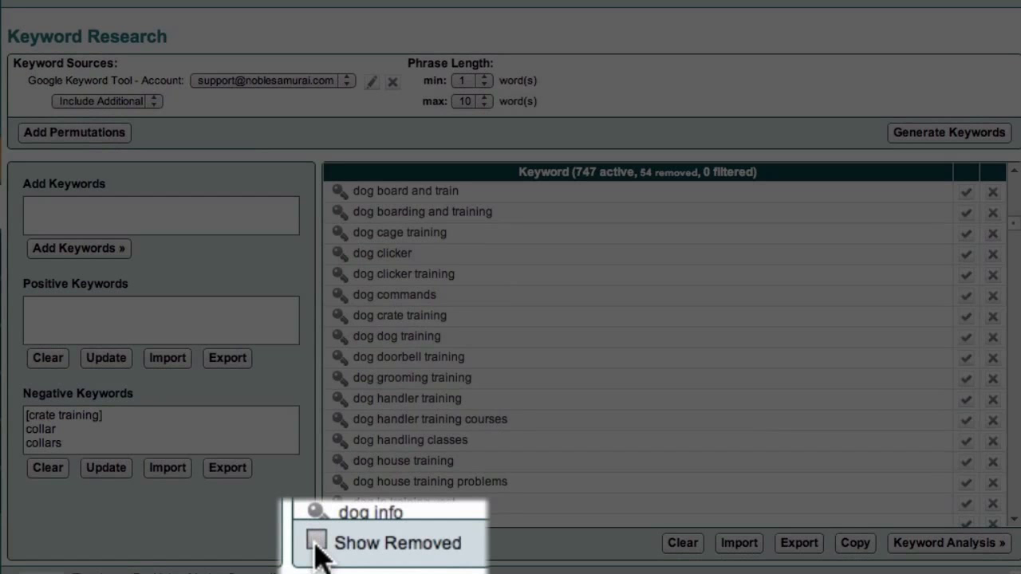
- Show the removed keywords in the list to review them, and hide them again
click(334, 539)
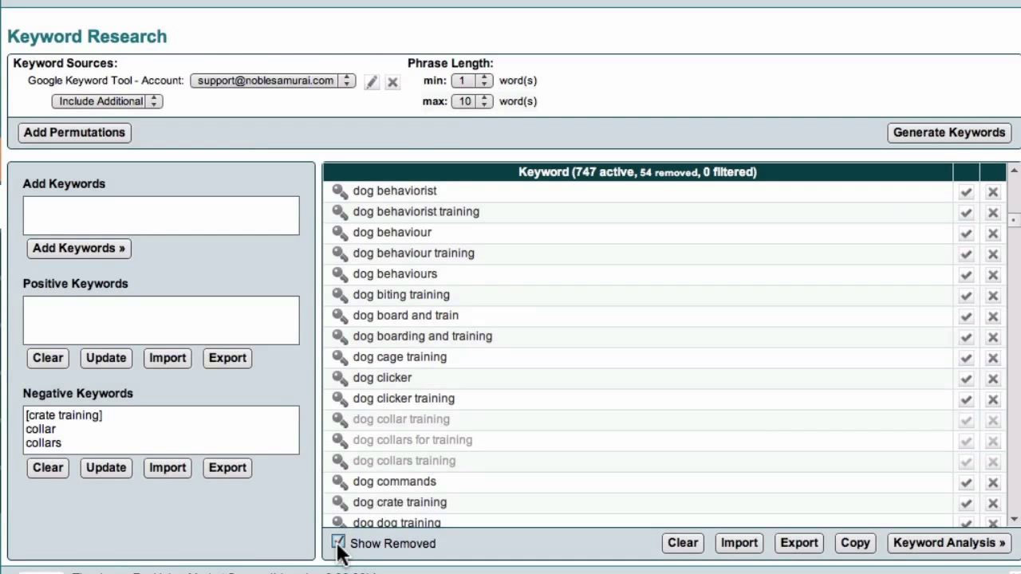
click(337, 542)
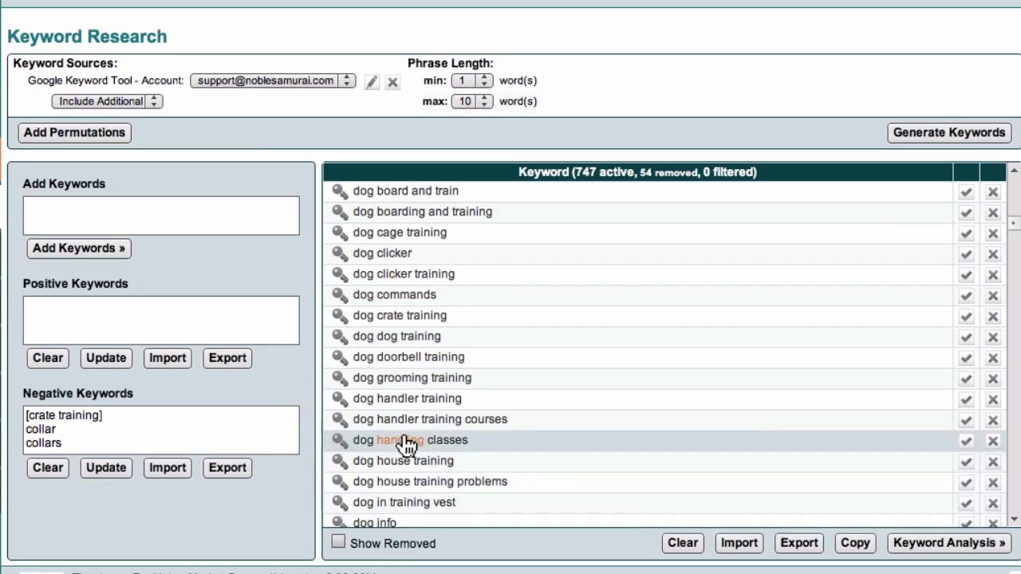
- Keep only keywords containing "behaviour" as a positive keyword, and clear both the positive and negative keyword lists
scroll(411, 335, up, 3)
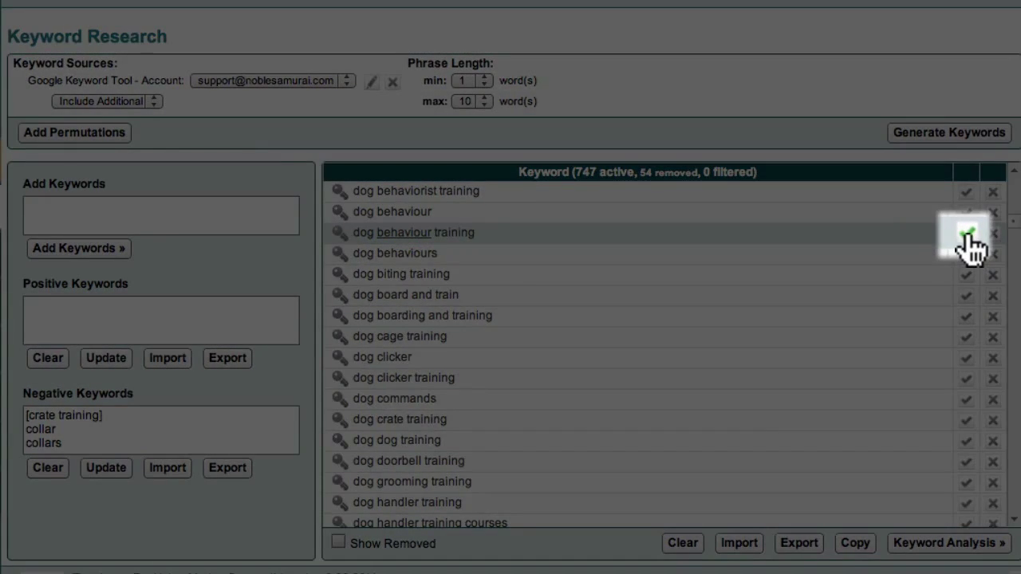
click(966, 234)
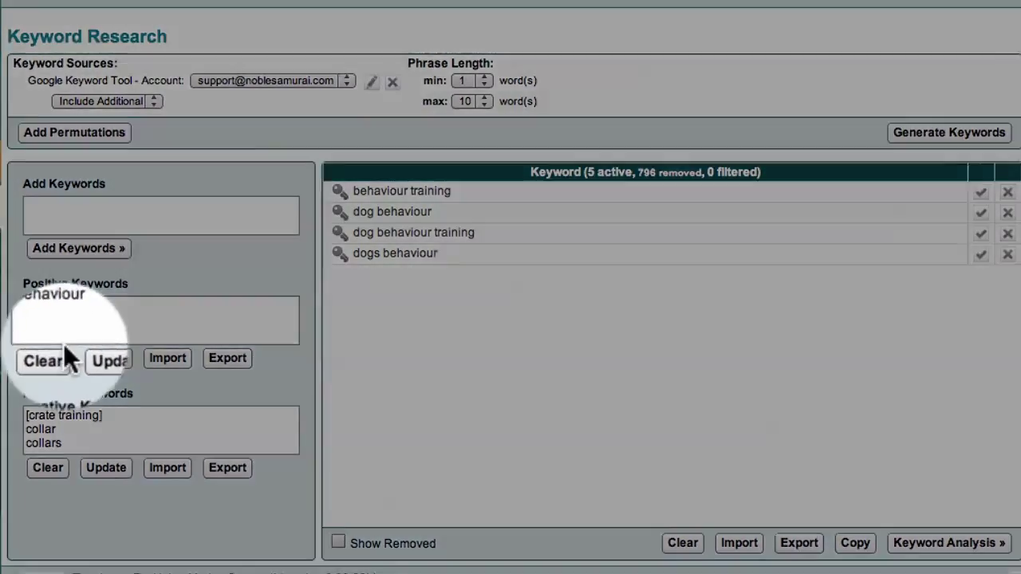
click(49, 357)
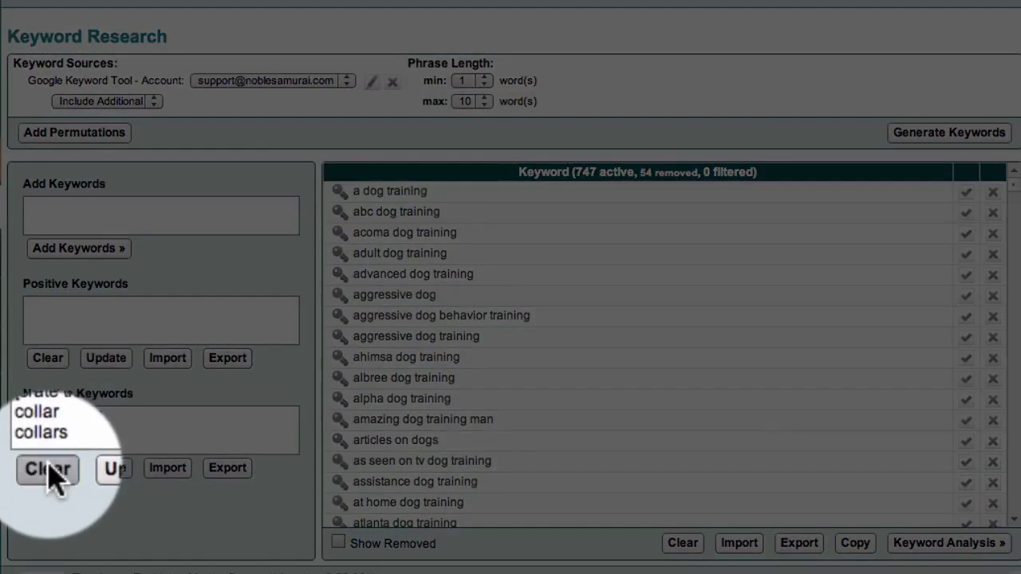
click(48, 469)
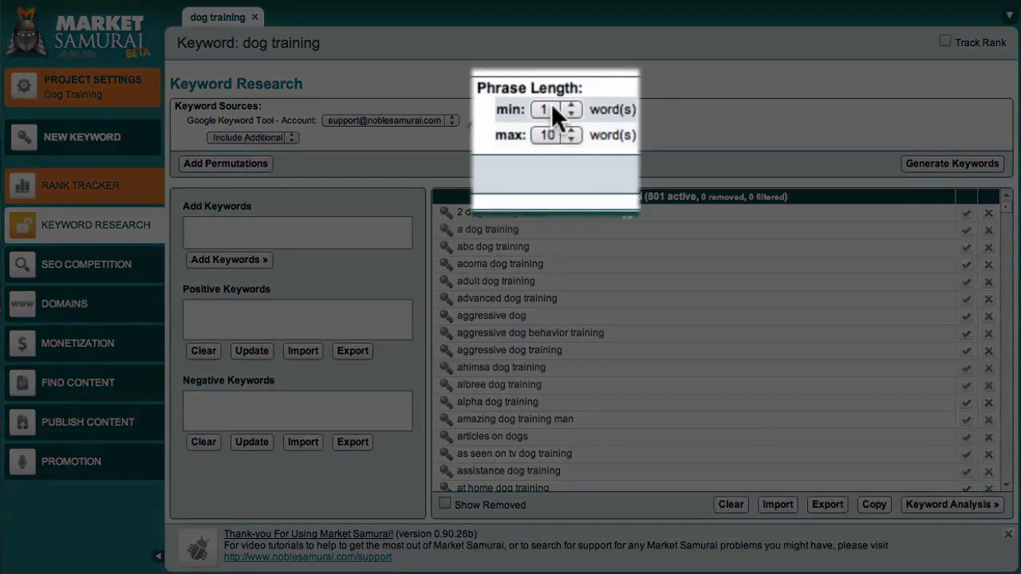
- Try a minimum phrase length of 3 words and set it back to 1
click(556, 120)
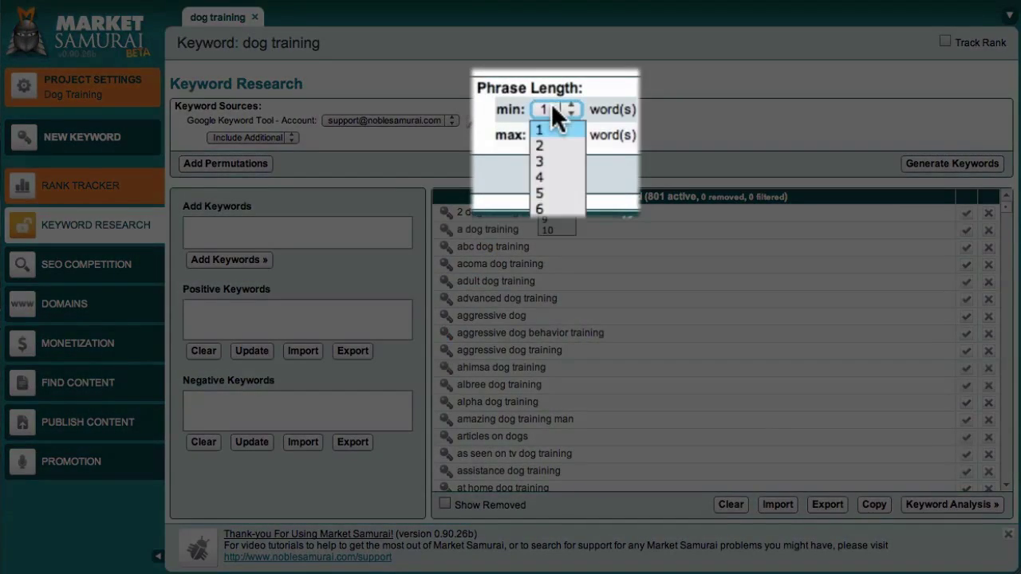
click(550, 162)
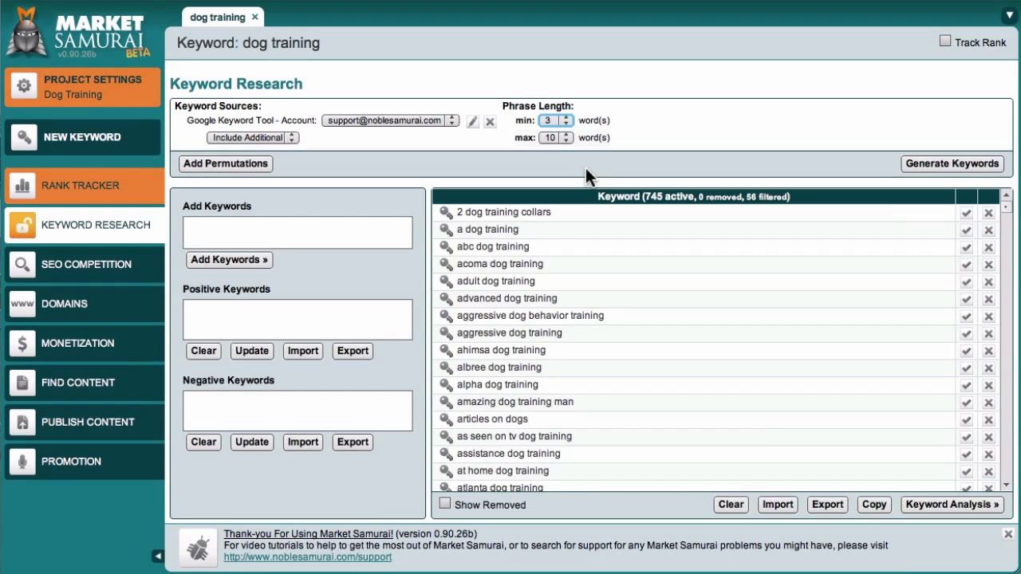
click(567, 119)
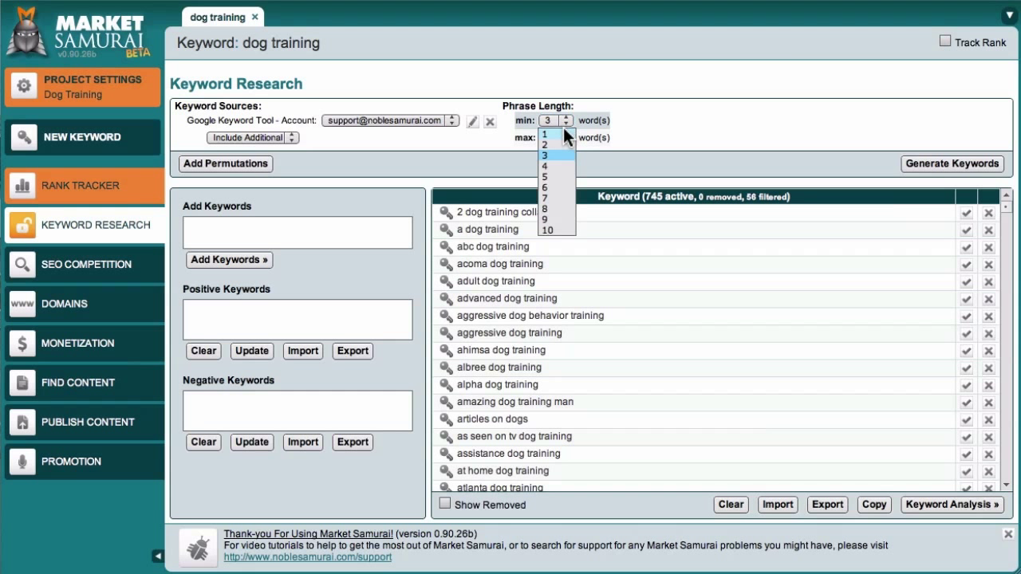
click(558, 134)
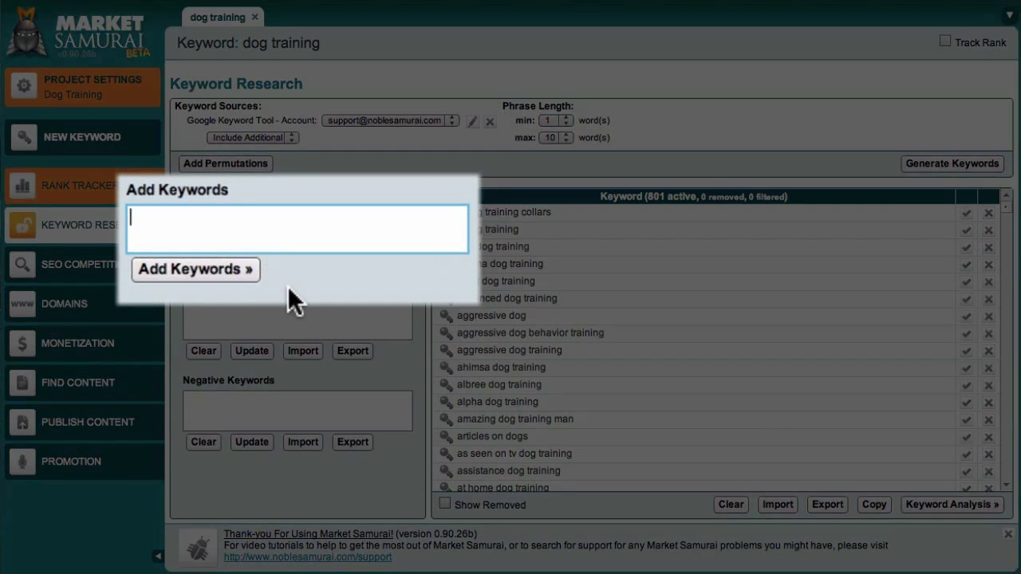
- Add "dog food" manually to the keyword list
text(dog food)
key(Tab)
click(255, 263)
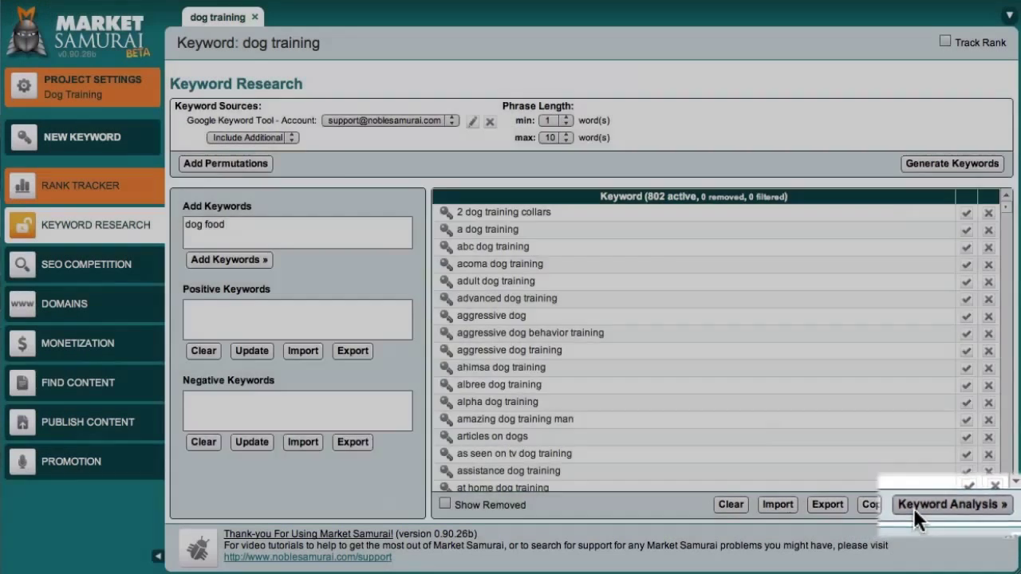
- In keyword analysis, apply a minimum Phrase-to-Broad (PBR) value of 15 to filter the keywords
click(916, 508)
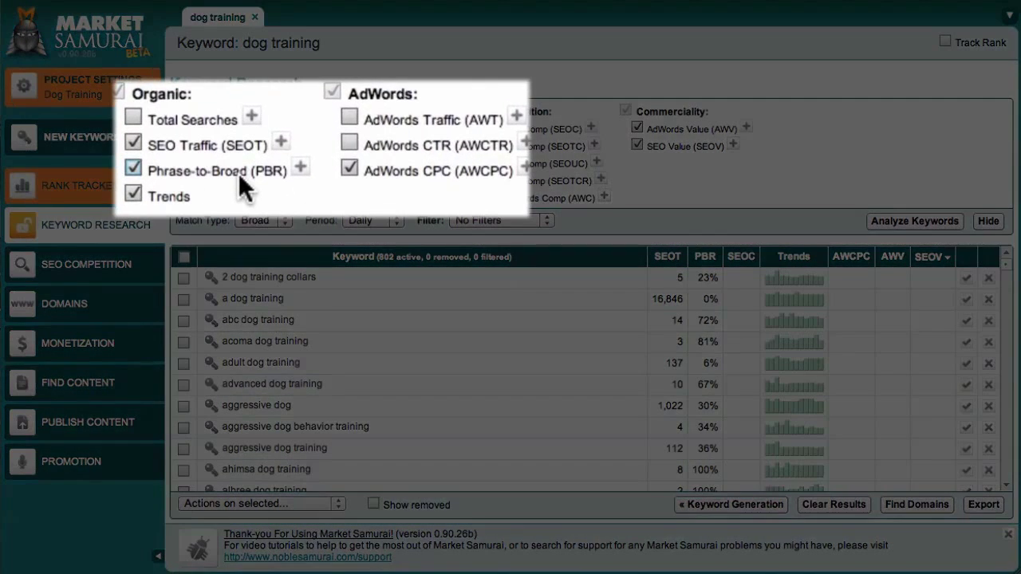
mouse_move(238, 173)
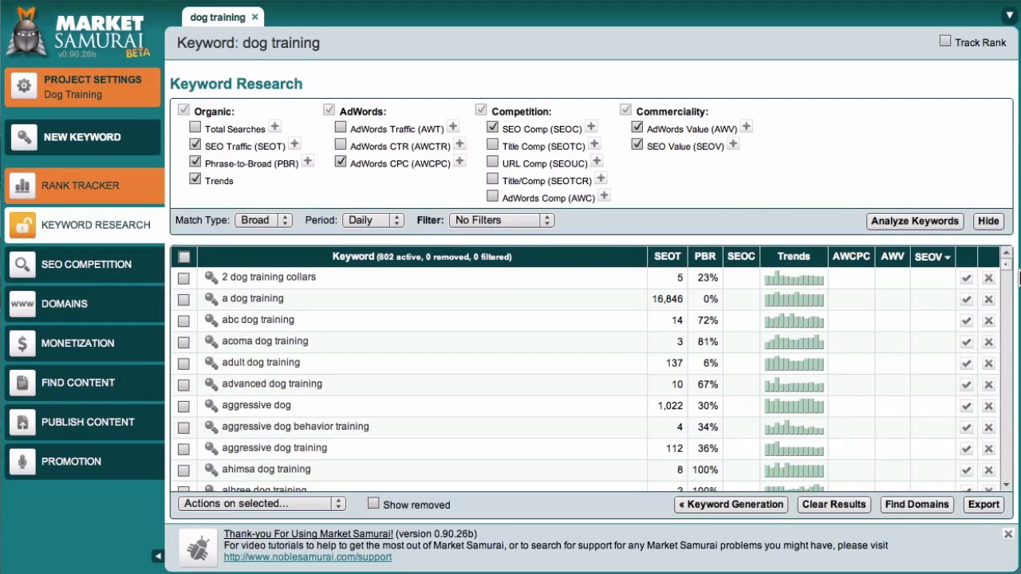
scroll(1008, 283, down, 1)
drag(1008, 286, 1009, 315)
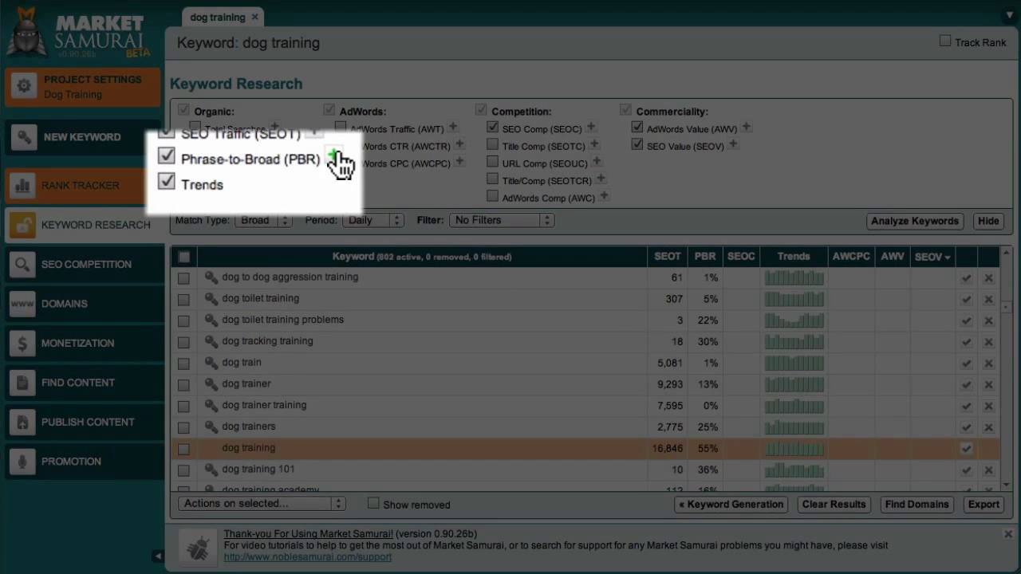
click(335, 156)
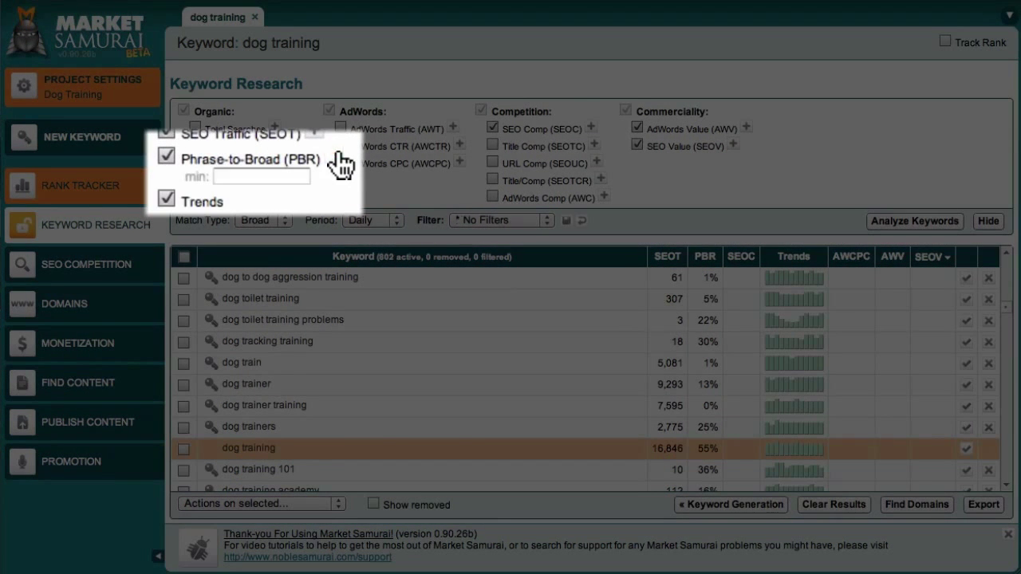
click(279, 177)
text(15)
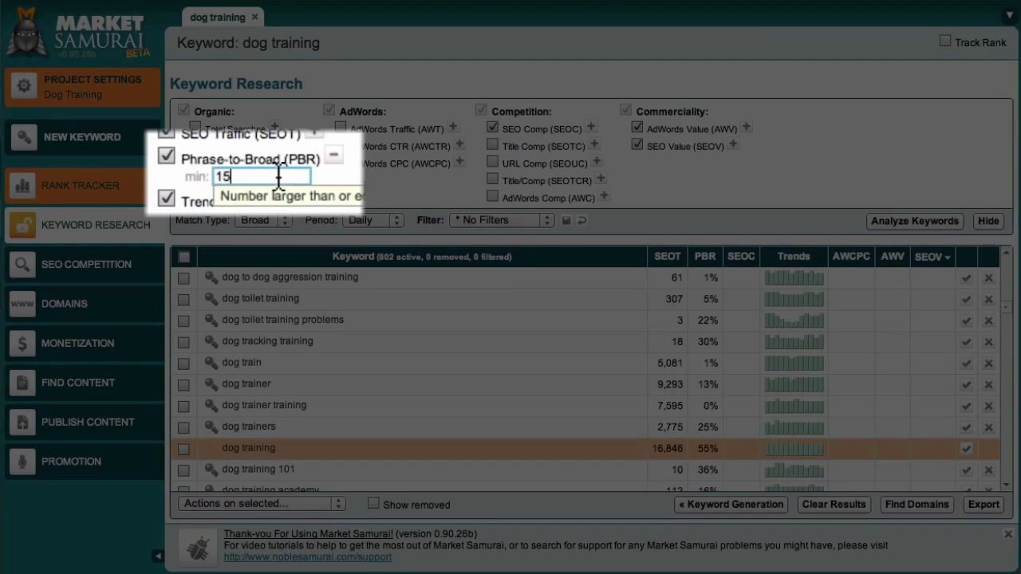
key(Return)
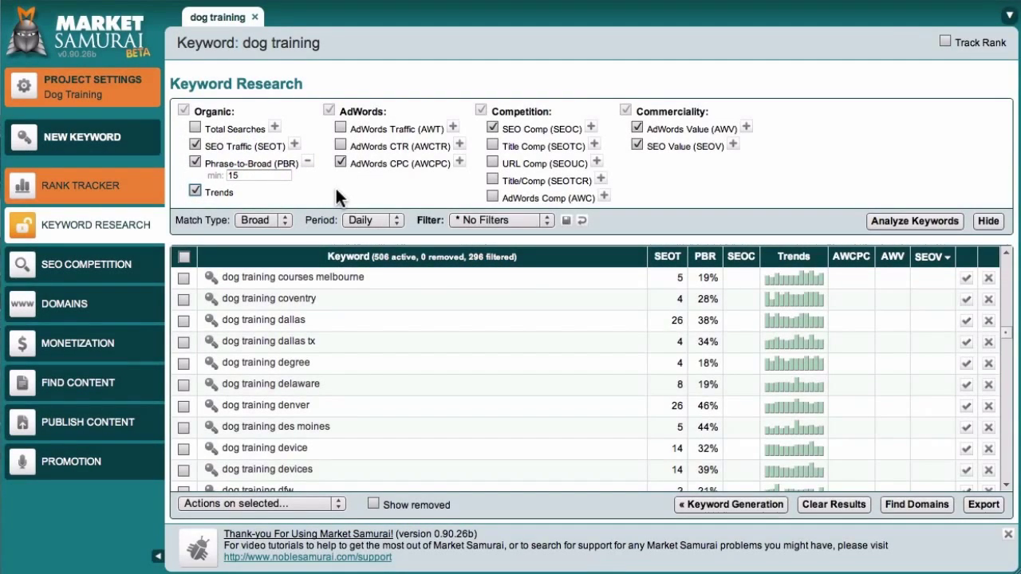